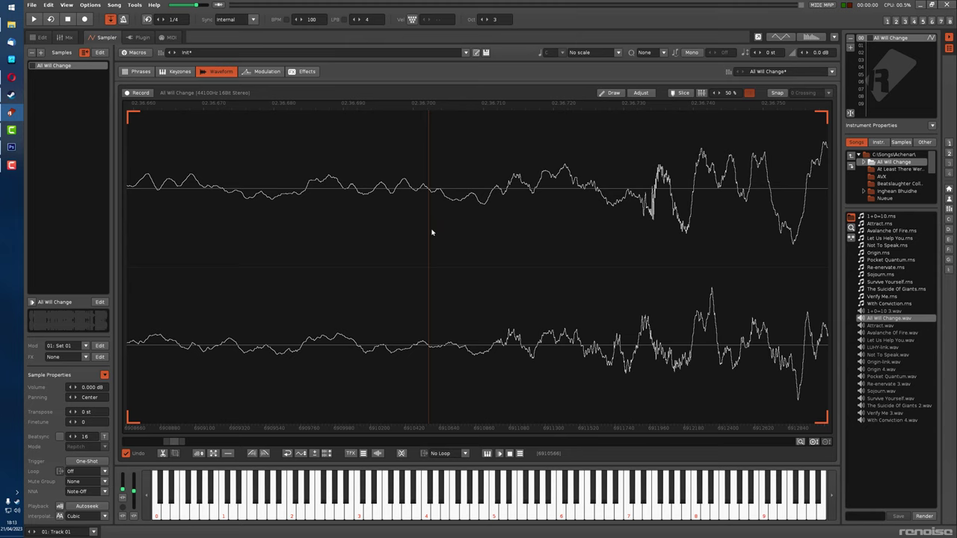
Add slice marker 01 to the 'All Will Change' waveform at sample 6910565.
{"action": "scroll", "coordinate": [428, 342], "scroll_direction": "up", "scroll_amount": 10}
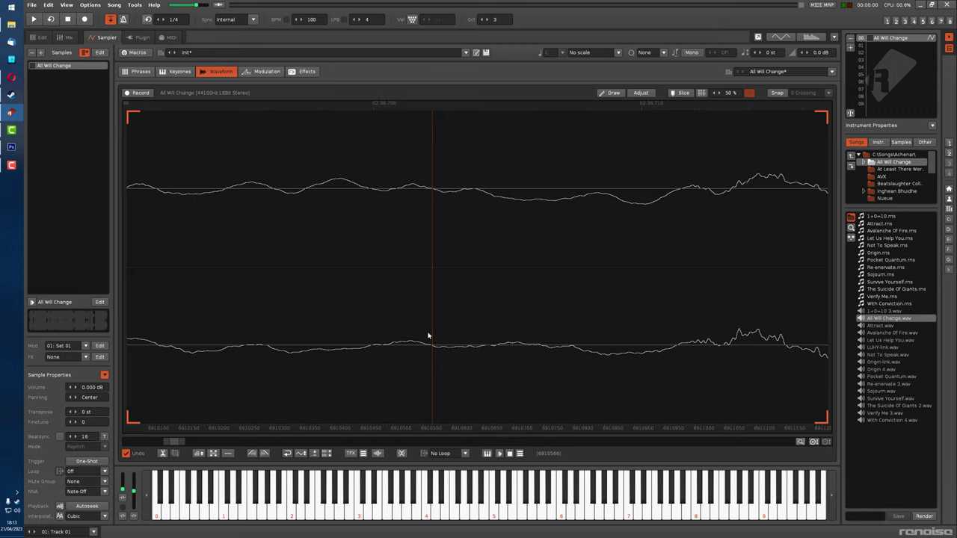
{"action": "scroll", "coordinate": [422, 254], "scroll_direction": "up", "scroll_amount": 2}
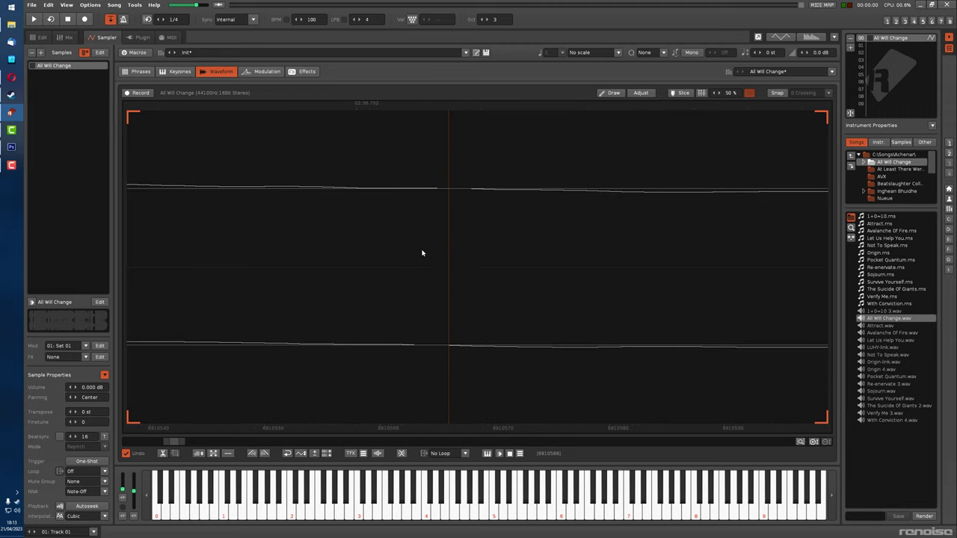
{"action": "left_click", "coordinate": [441, 239]}
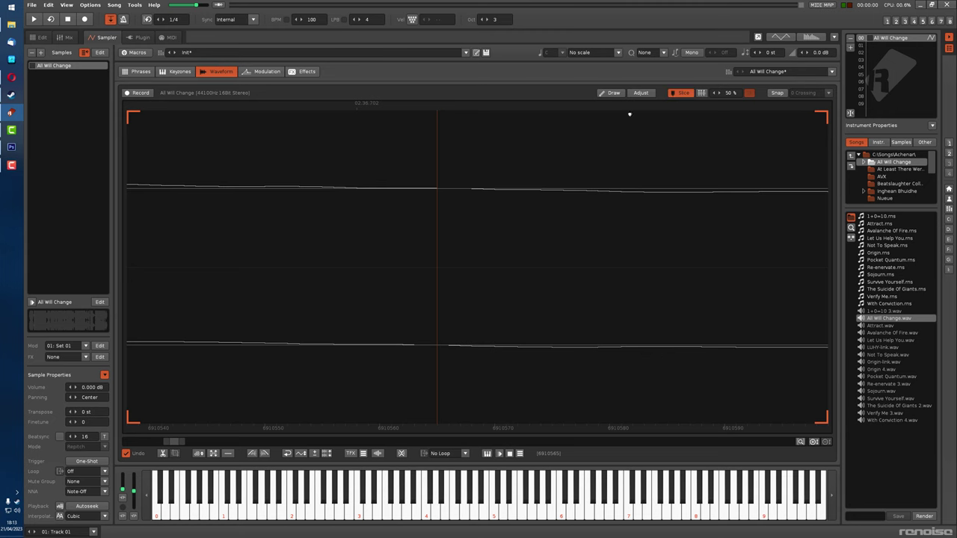
{"action": "double_click", "coordinate": [436, 260]}
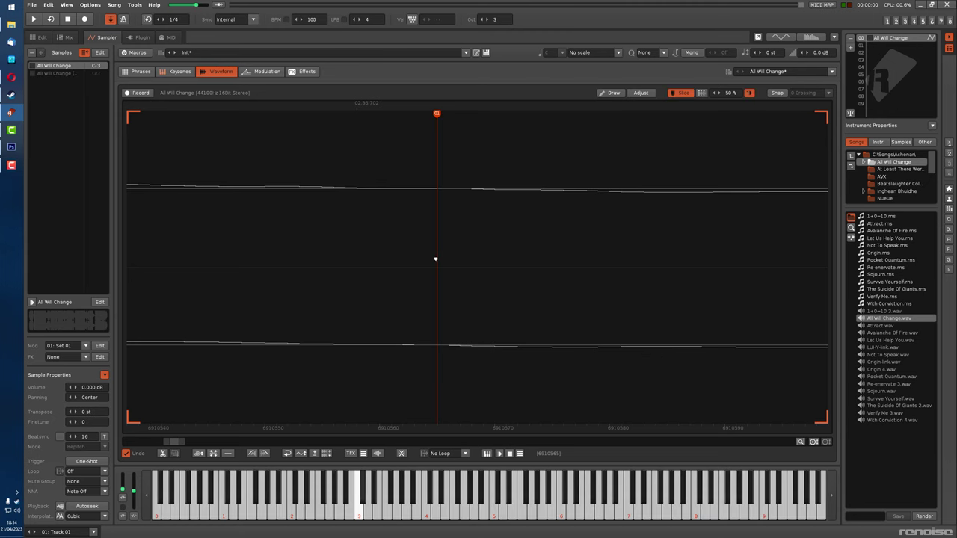
{"action": "scroll", "coordinate": [436, 260], "scroll_direction": "down", "scroll_amount": 10}
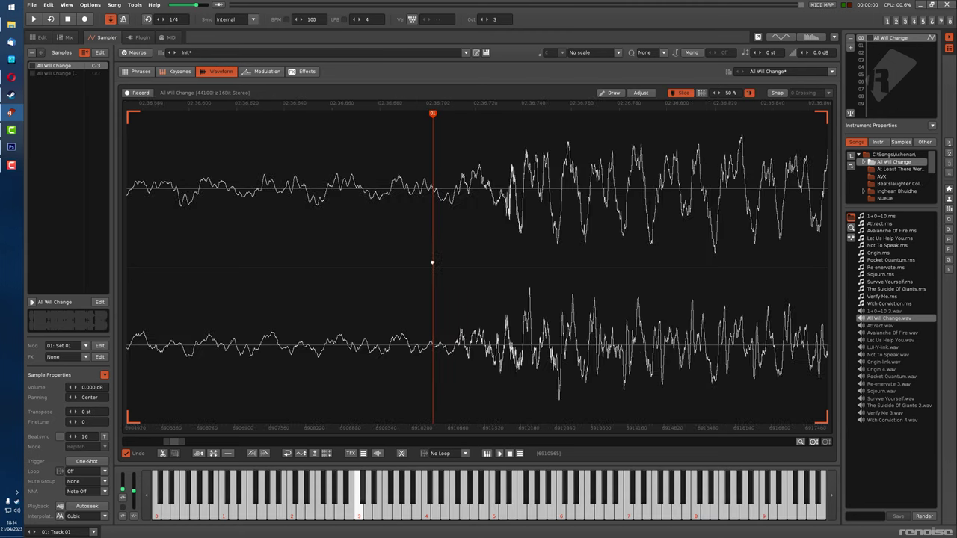
Set snapping to 0 Crossing and nudge slice marker 01 slightly earlier.
{"action": "left_click", "coordinate": [777, 93]}
{"action": "left_click", "coordinate": [828, 92]}
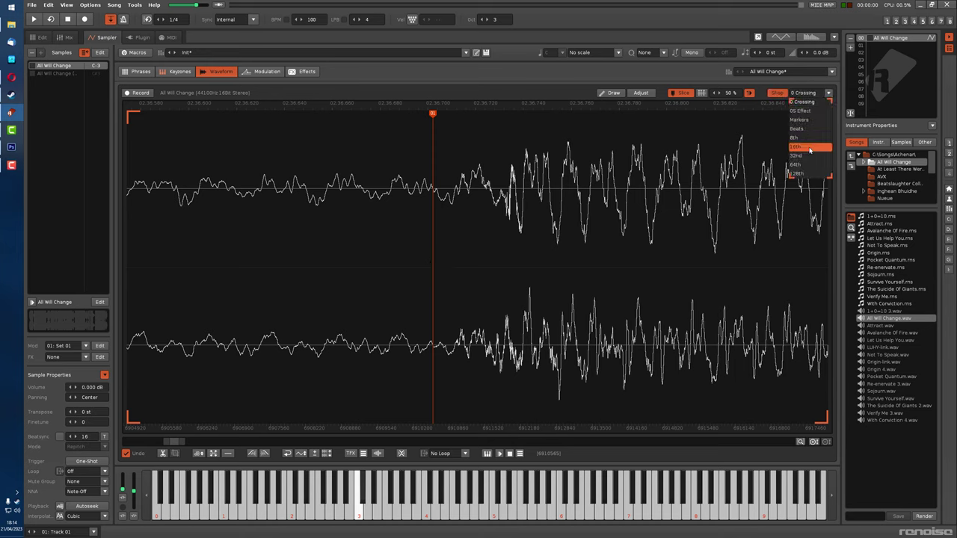
{"action": "left_click", "coordinate": [821, 103]}
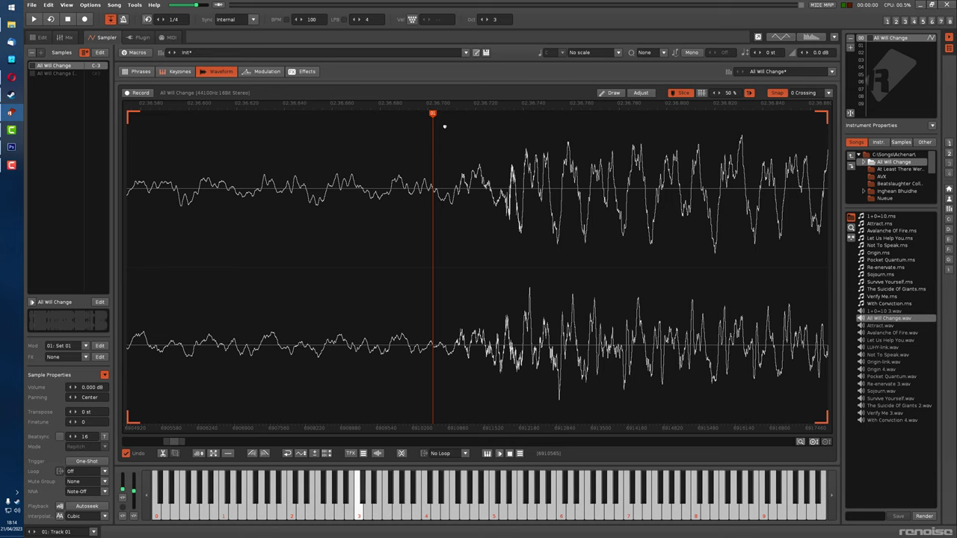
{"action": "left_click_drag", "start_coordinate": [432, 114], "coordinate": [339, 132]}
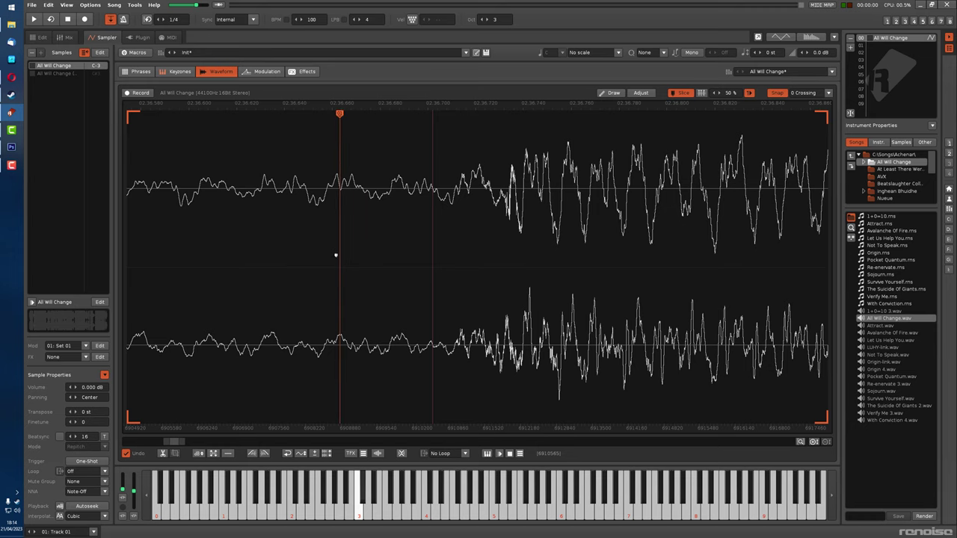
{"action": "scroll", "coordinate": [336, 255], "scroll_direction": "up", "scroll_amount": 6}
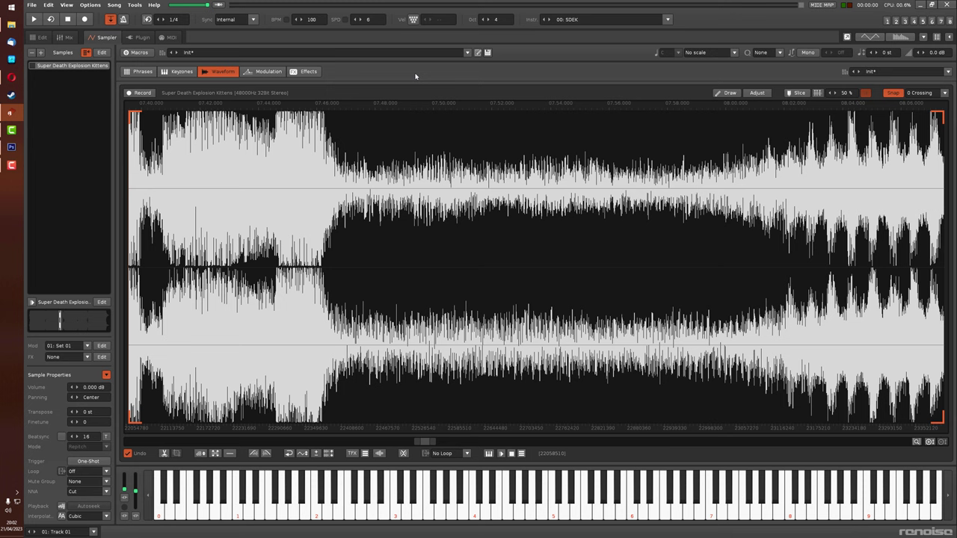
Launch Zero Point Stereo and place marker 01 within the 07:58–08:00 selection.
{"action": "left_click", "coordinate": [134, 4]}
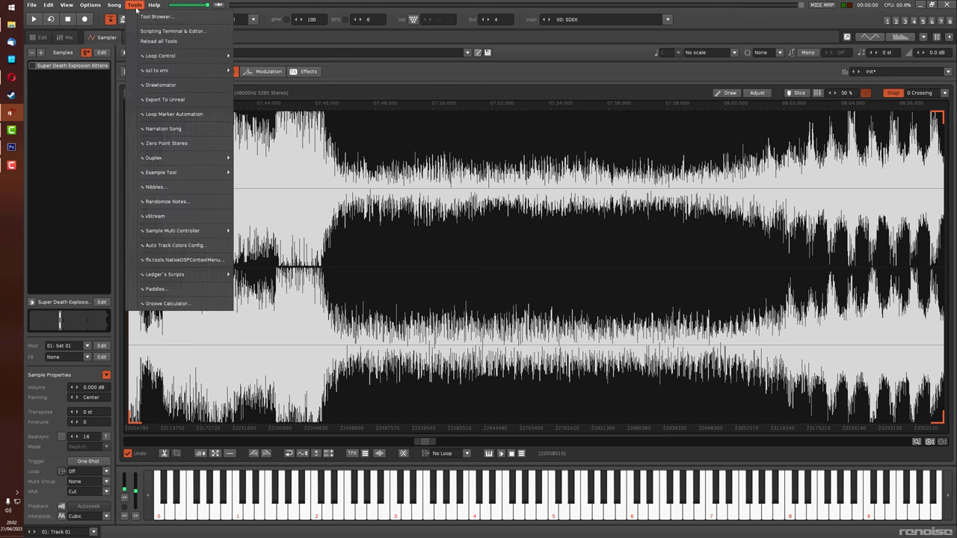
{"action": "left_click", "coordinate": [183, 144]}
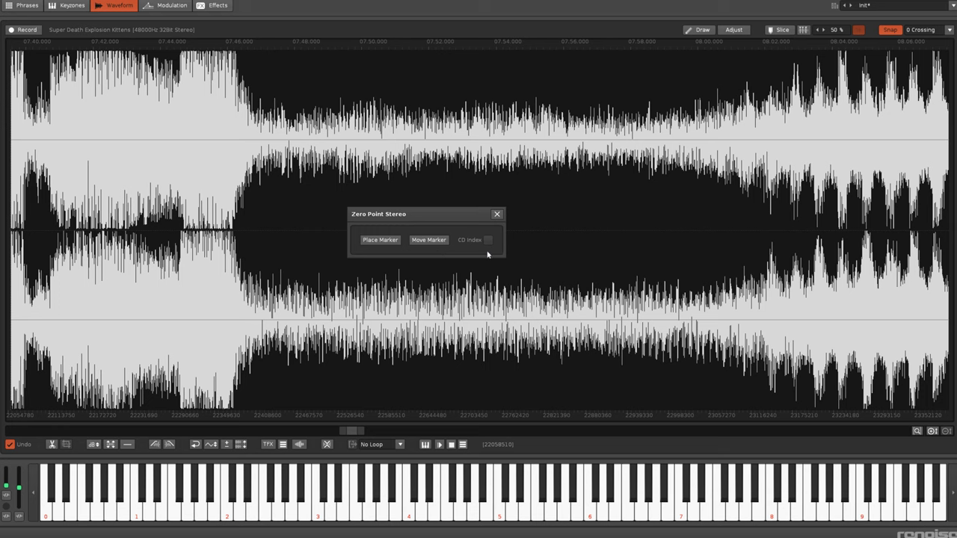
{"action": "left_click", "coordinate": [639, 138]}
{"action": "left_click_drag", "start_coordinate": [640, 137], "coordinate": [750, 228]}
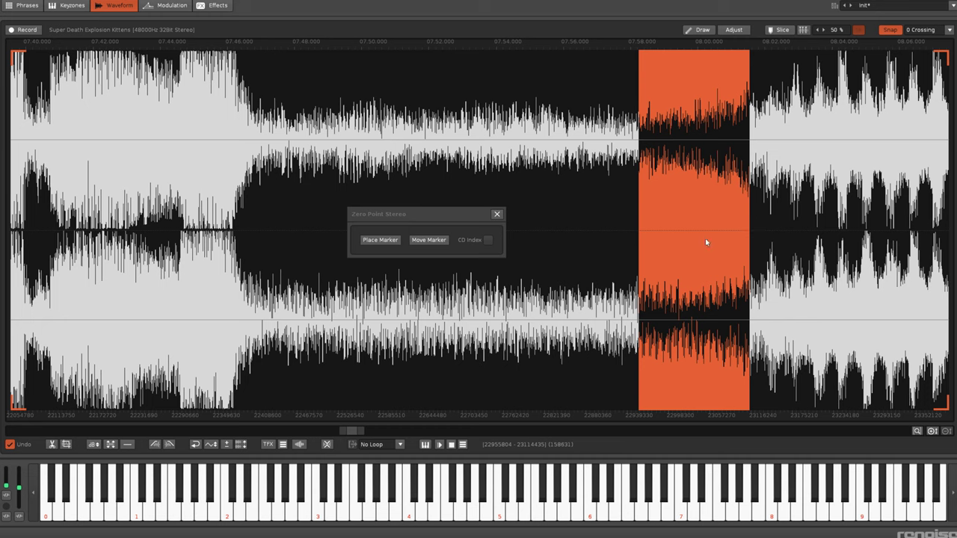
{"action": "left_click", "coordinate": [380, 240]}
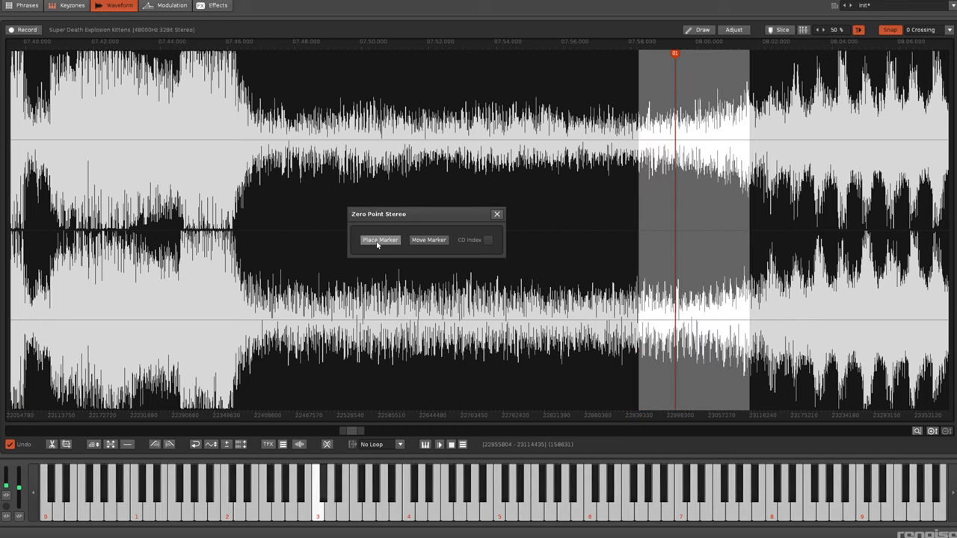
{"action": "scroll", "coordinate": [677, 270], "scroll_direction": "up", "scroll_amount": 4}
{"action": "scroll", "coordinate": [673, 266], "scroll_direction": "up", "scroll_amount": 10}
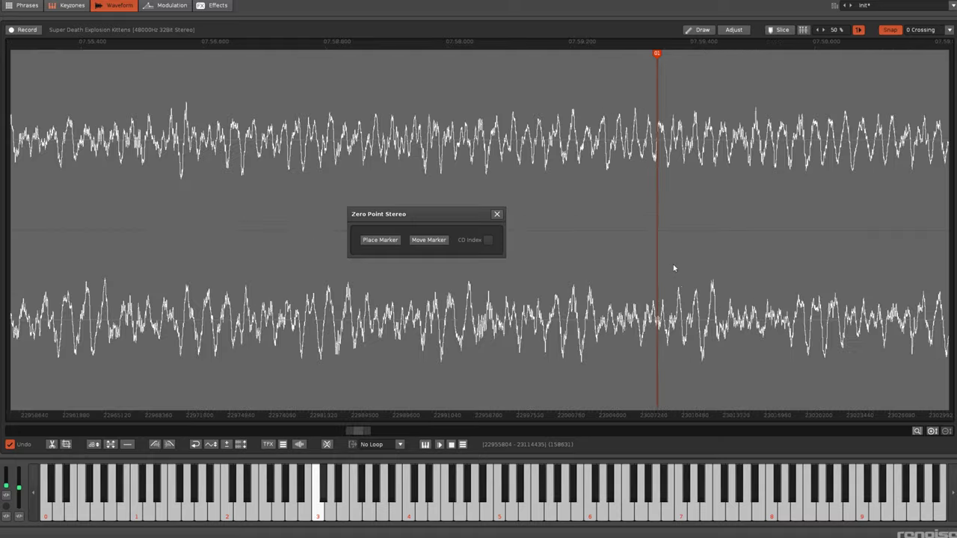
{"action": "scroll", "coordinate": [618, 277], "scroll_direction": "up", "scroll_amount": 3}
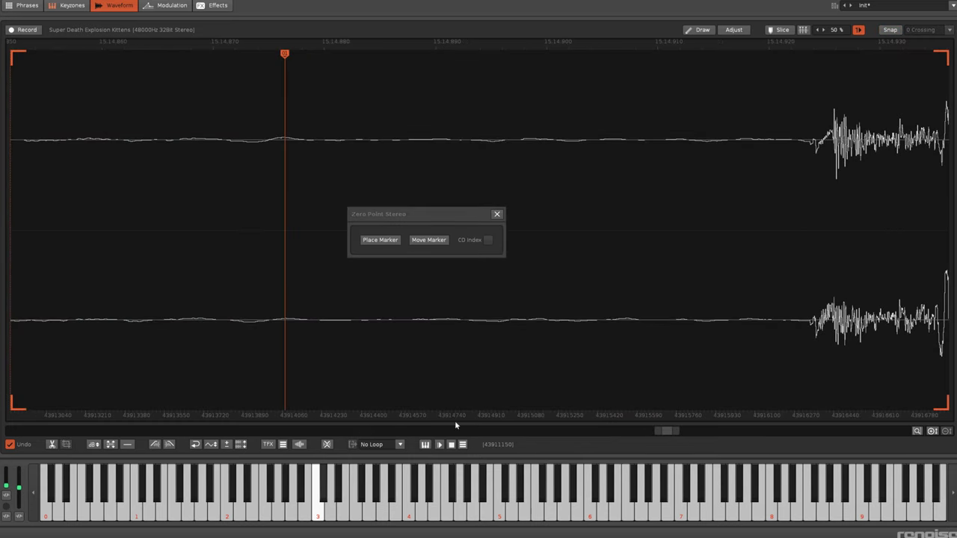
Move marker 01 into the quiet stretch before the sound, near 15:14.89.
{"action": "left_click_drag", "start_coordinate": [54, 147], "coordinate": [828, 251]}
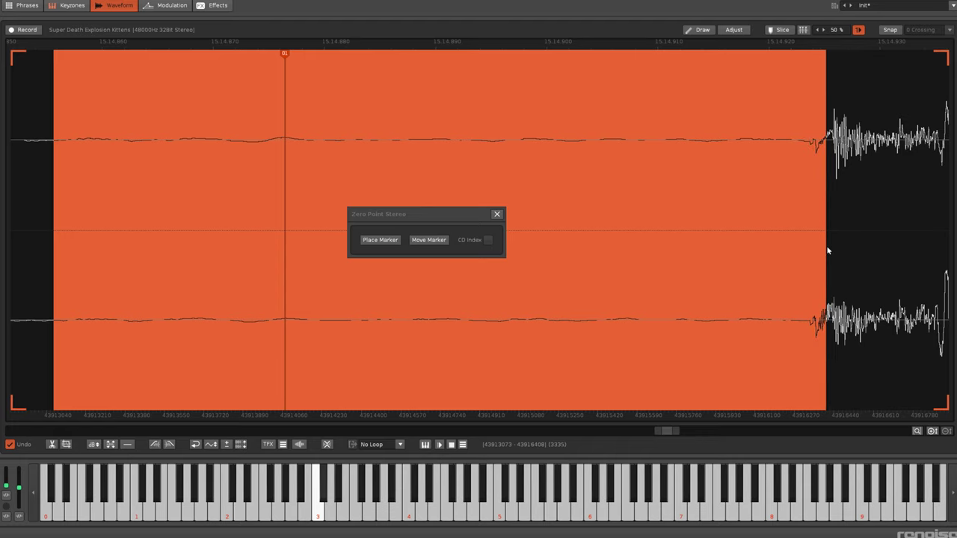
{"action": "left_click", "coordinate": [431, 243]}
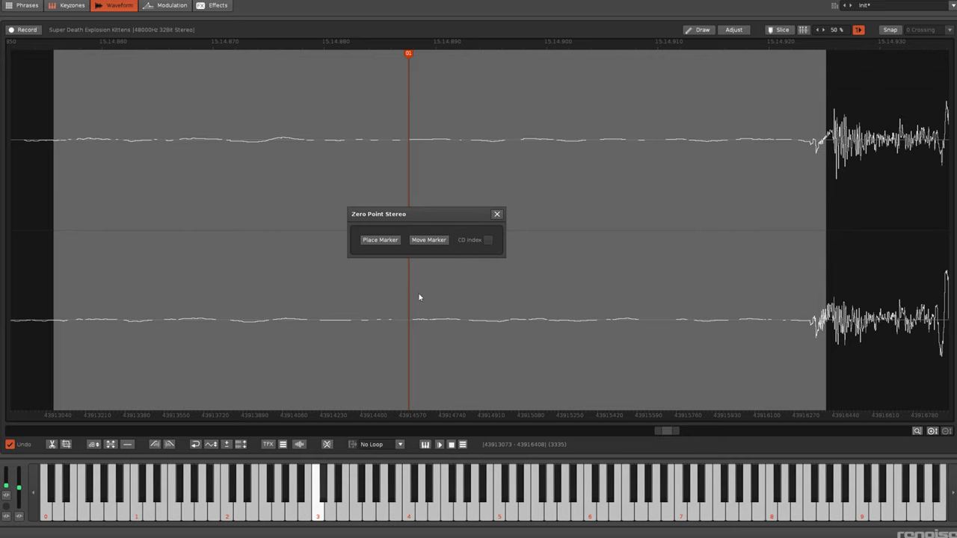
{"action": "scroll", "coordinate": [412, 301], "scroll_direction": "up", "scroll_amount": 5}
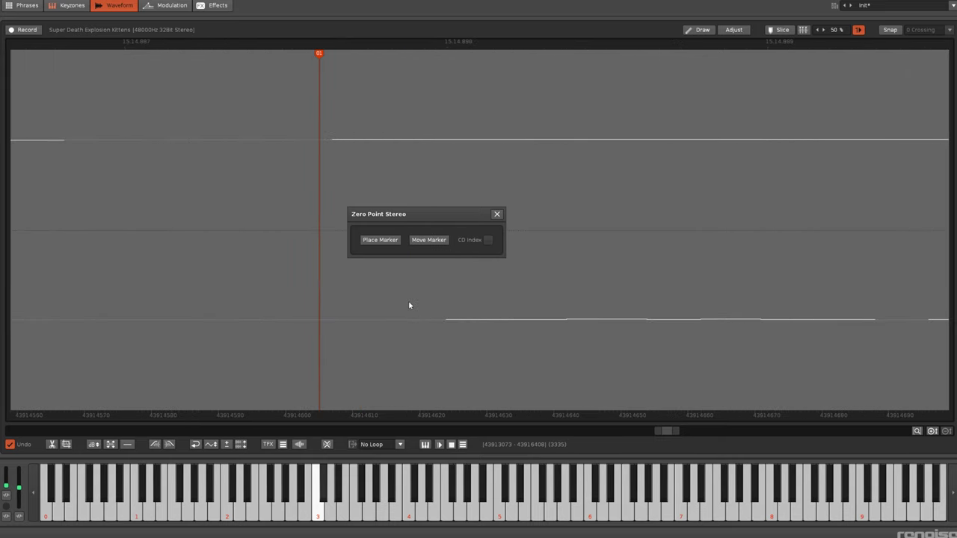
Undo the sliced-instrument render and destructively render the slices into separate samples.
{"action": "key", "text": "ctrl+z"}
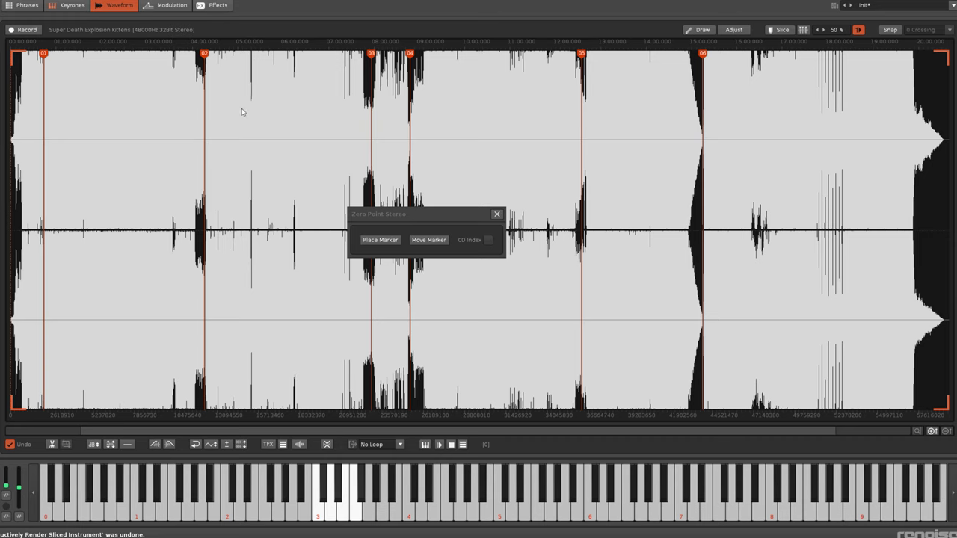
{"action": "right_click", "coordinate": [242, 112]}
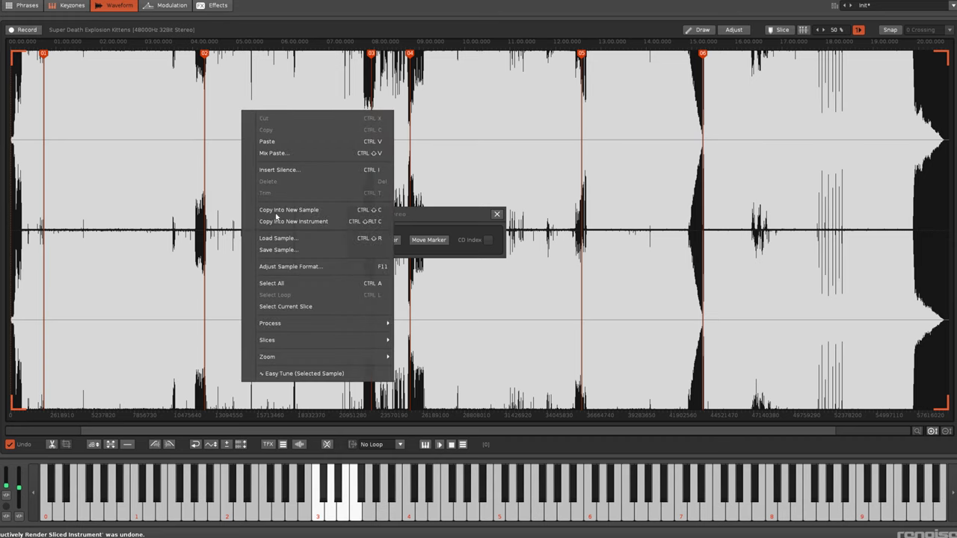
{"action": "mouse_move", "coordinate": [320, 341]}
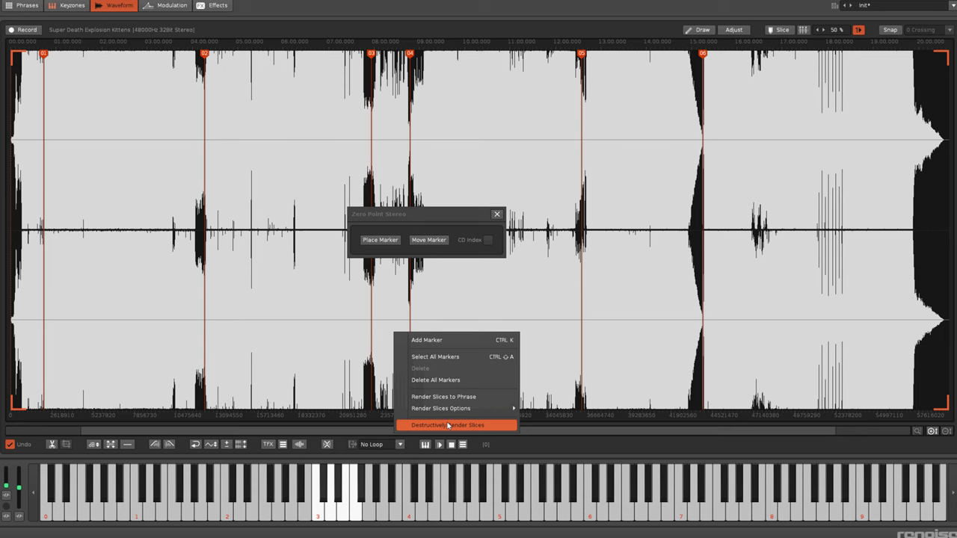
{"action": "left_click", "coordinate": [448, 426]}
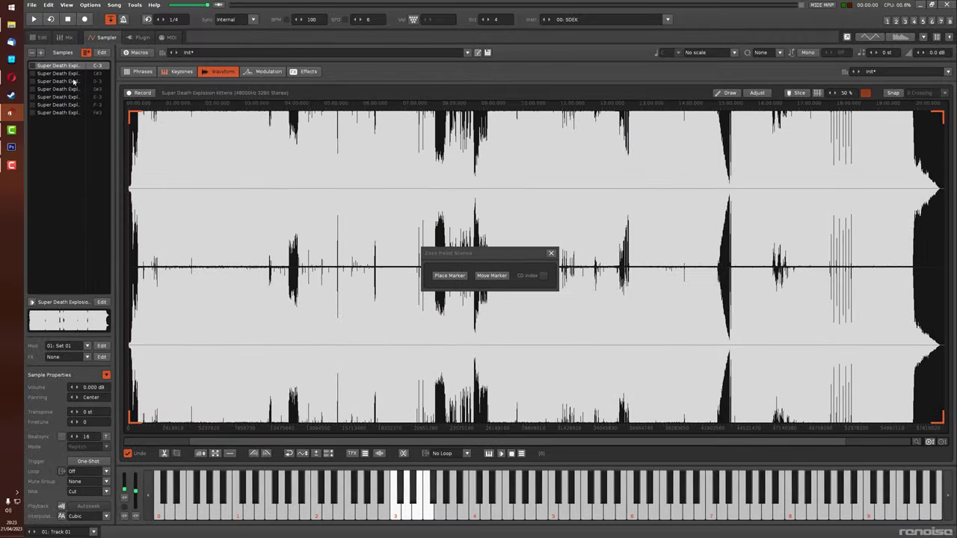
Check each slice sample in turn, from C#3 through F#3.
{"action": "left_click", "coordinate": [66, 75]}
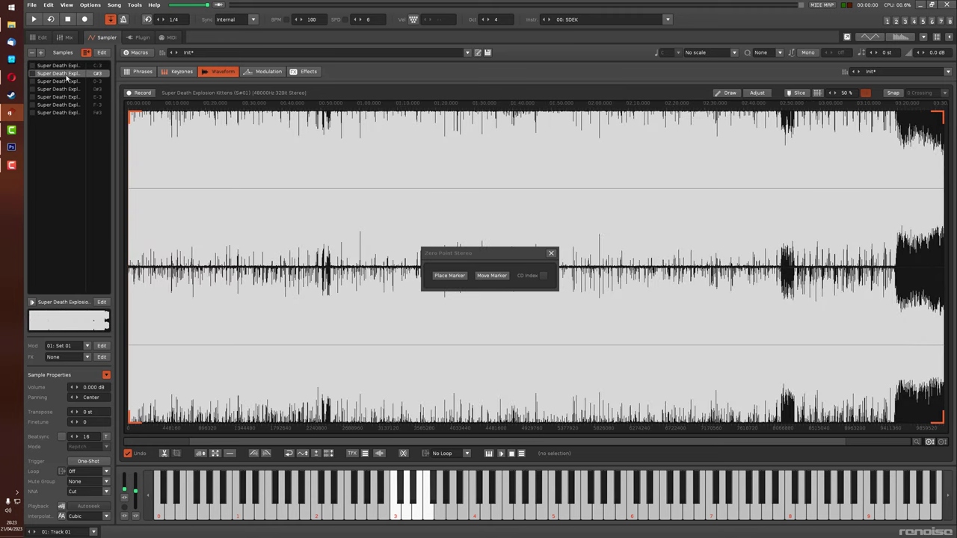
{"action": "left_click", "coordinate": [65, 83]}
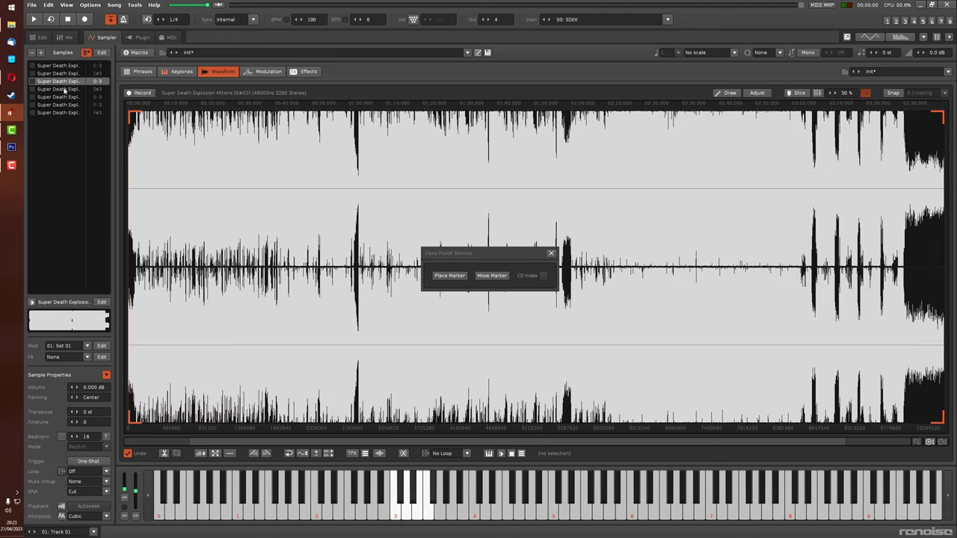
{"action": "left_click", "coordinate": [65, 89]}
{"action": "left_click", "coordinate": [65, 97]}
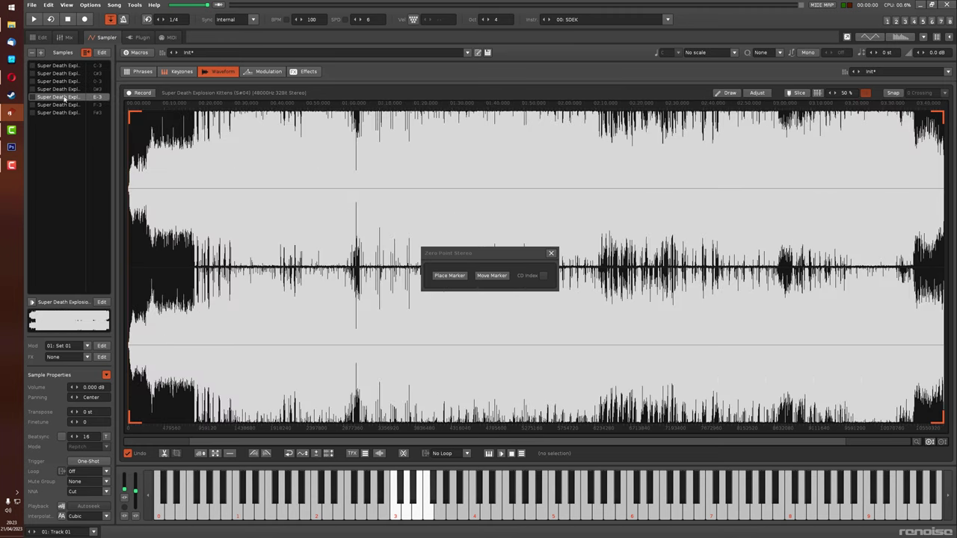
{"action": "left_click", "coordinate": [65, 105]}
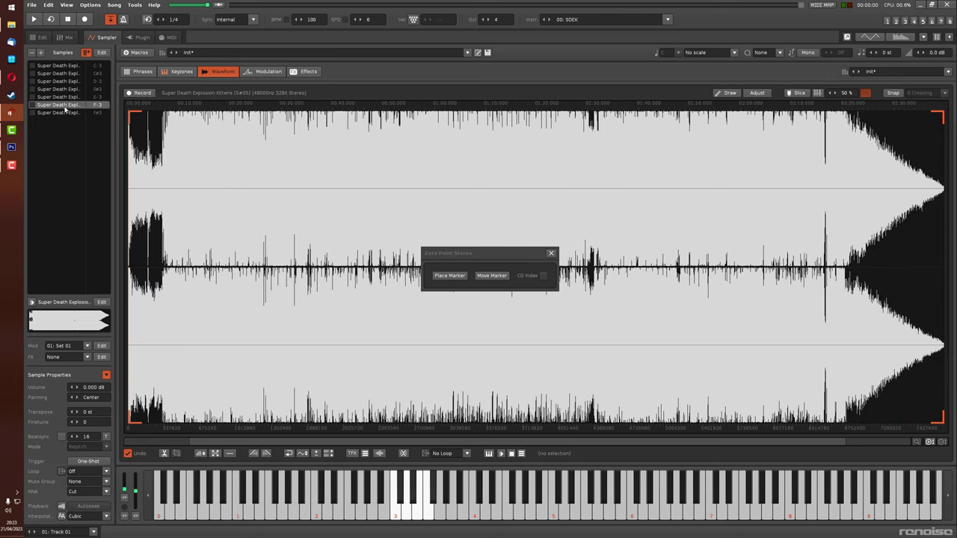
{"action": "left_click", "coordinate": [66, 113]}
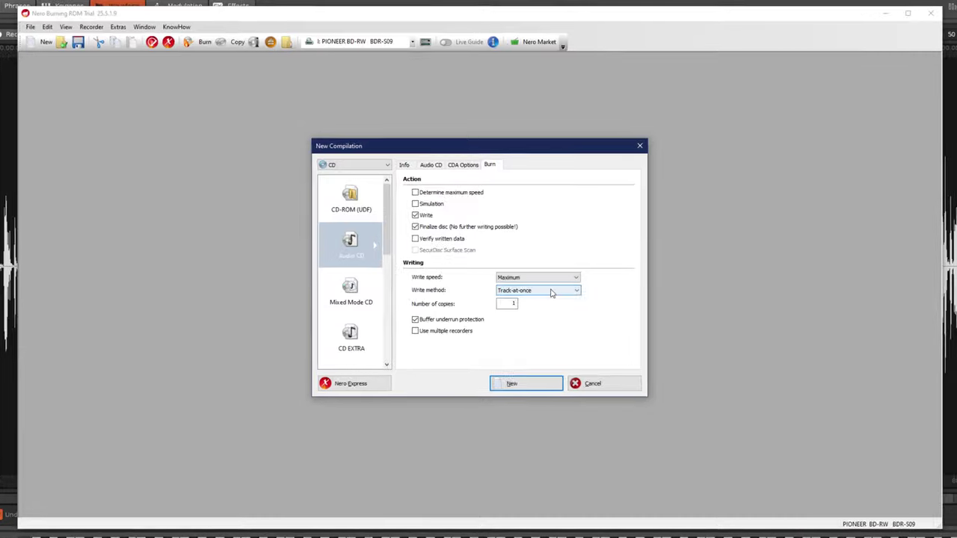
Set the compilation's write method to Disc-at-once/96.
{"action": "left_click", "coordinate": [544, 285]}
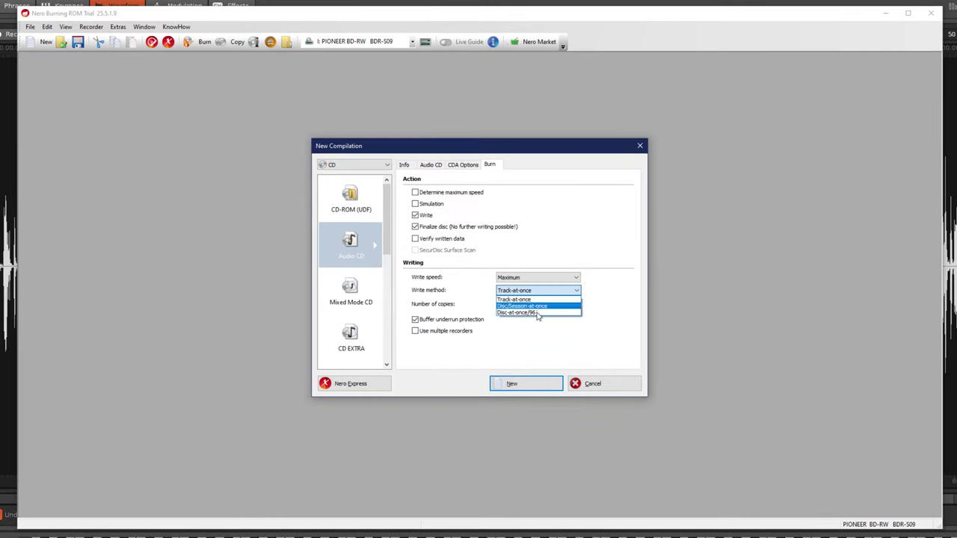
{"action": "left_click", "coordinate": [536, 314]}
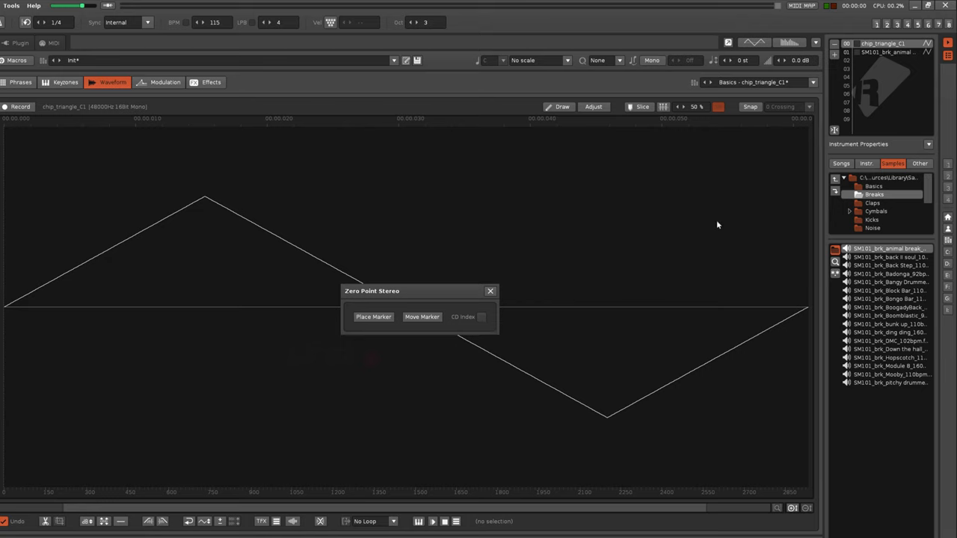
Enable CD Index and place CD-aligned markers across the SM101 animal break sample.
{"action": "left_click", "coordinate": [872, 54]}
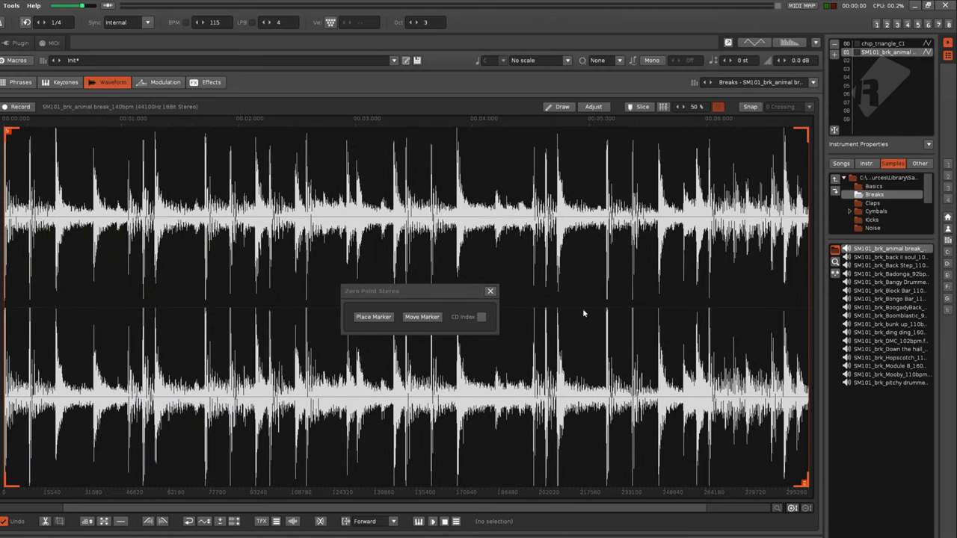
{"action": "left_click", "coordinate": [480, 317]}
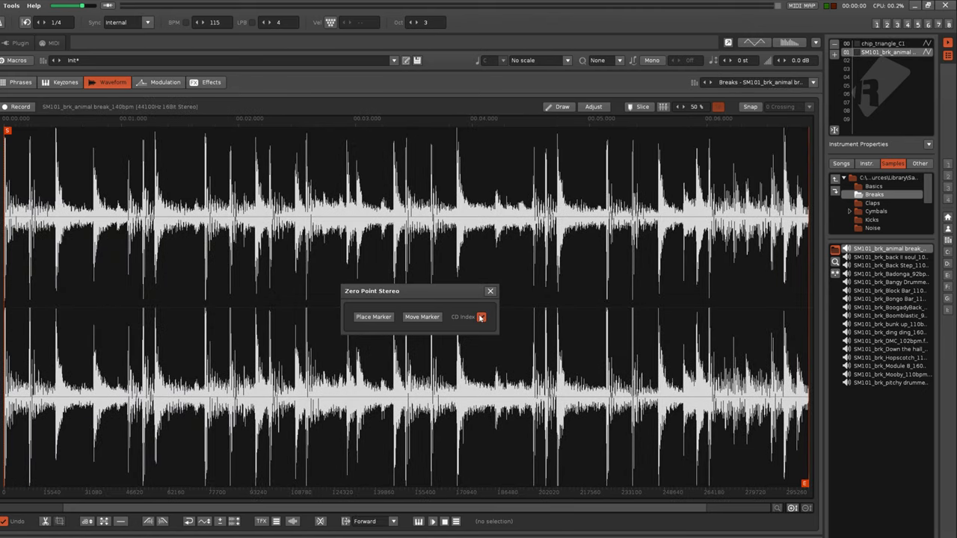
{"action": "left_click", "coordinate": [386, 317]}
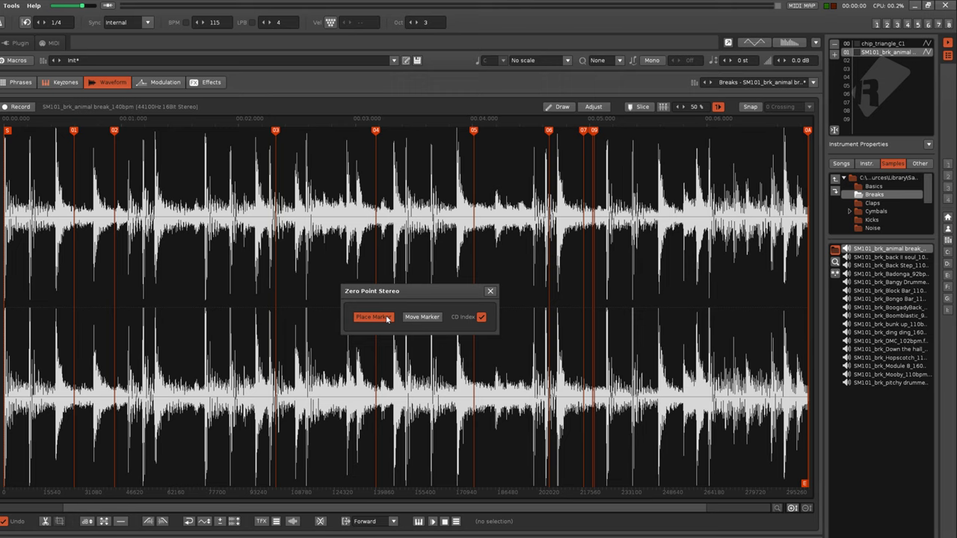
Convert chip_triangle_C1 to 44100 Hz and place four CD-aligned markers on it.
{"action": "left_click", "coordinate": [883, 45]}
{"action": "left_click", "coordinate": [593, 106]}
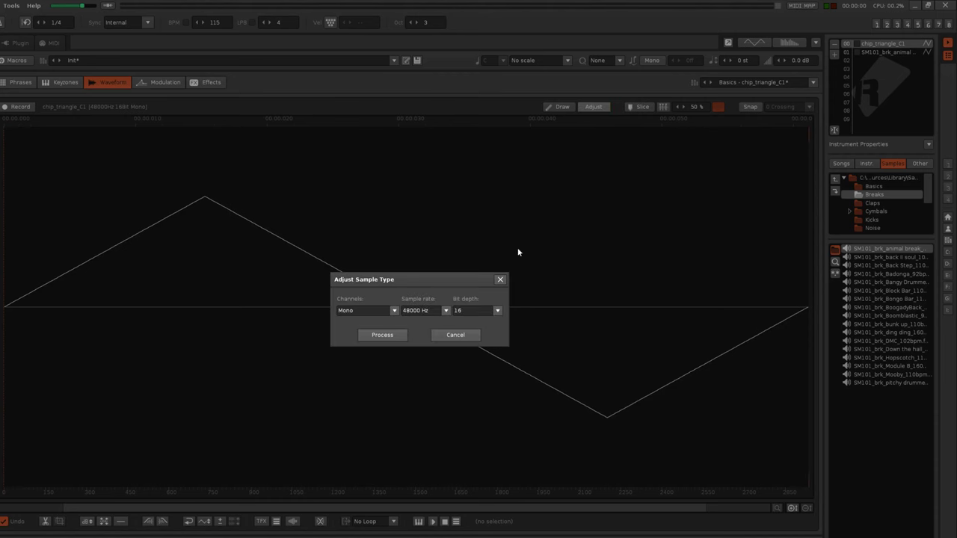
{"action": "left_click", "coordinate": [394, 335]}
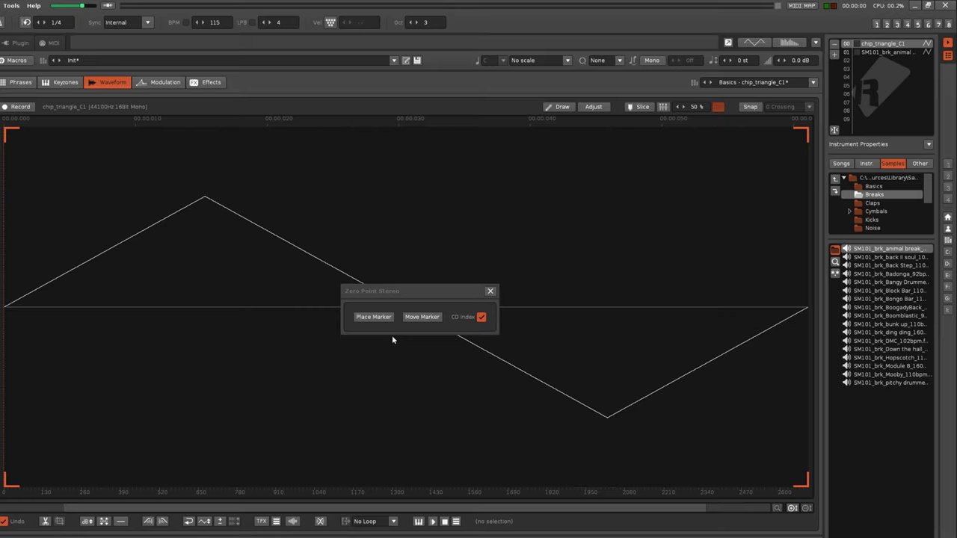
{"action": "left_click", "coordinate": [387, 319]}
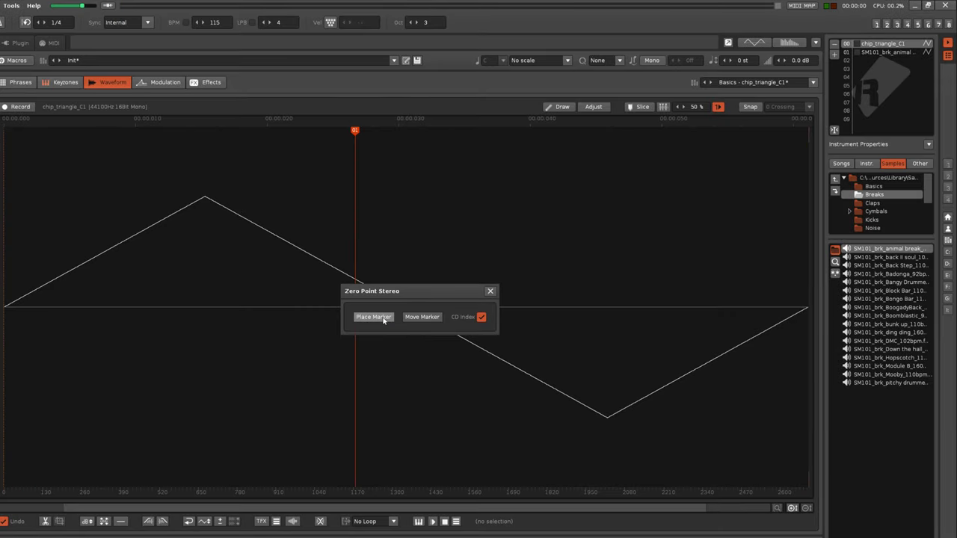
{"action": "left_click", "coordinate": [383, 319]}
{"action": "left_click", "coordinate": [383, 320]}
{"action": "left_click", "coordinate": [383, 319]}
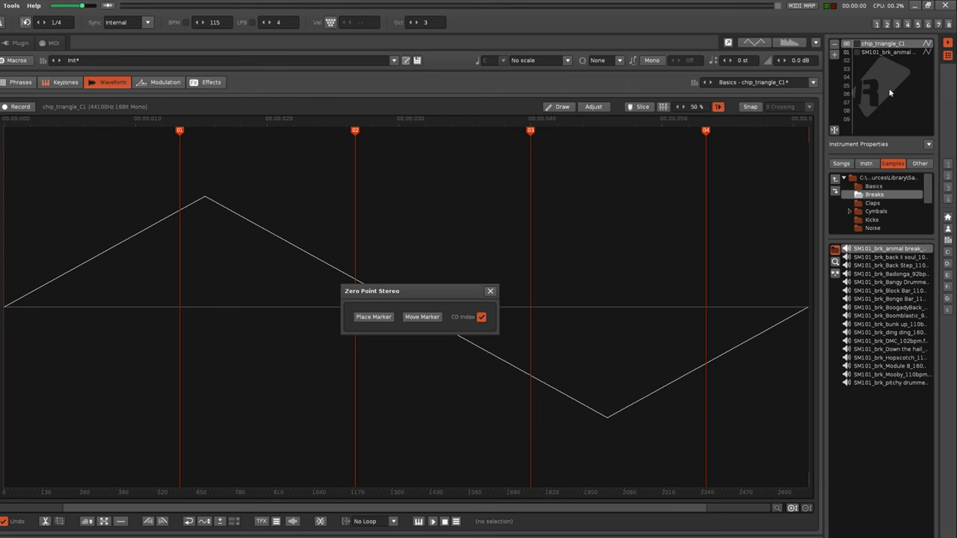
Move animal break markers 07 and 06 into the selected range.
{"action": "left_click", "coordinate": [888, 51]}
{"action": "left_click_drag", "start_coordinate": [427, 222], "coordinate": [526, 222]}
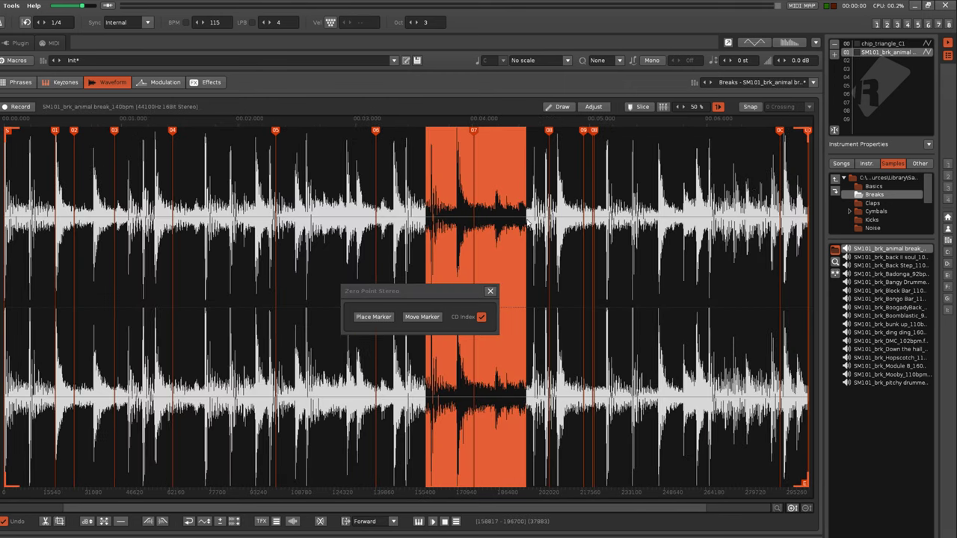
{"action": "left_click", "coordinate": [413, 318]}
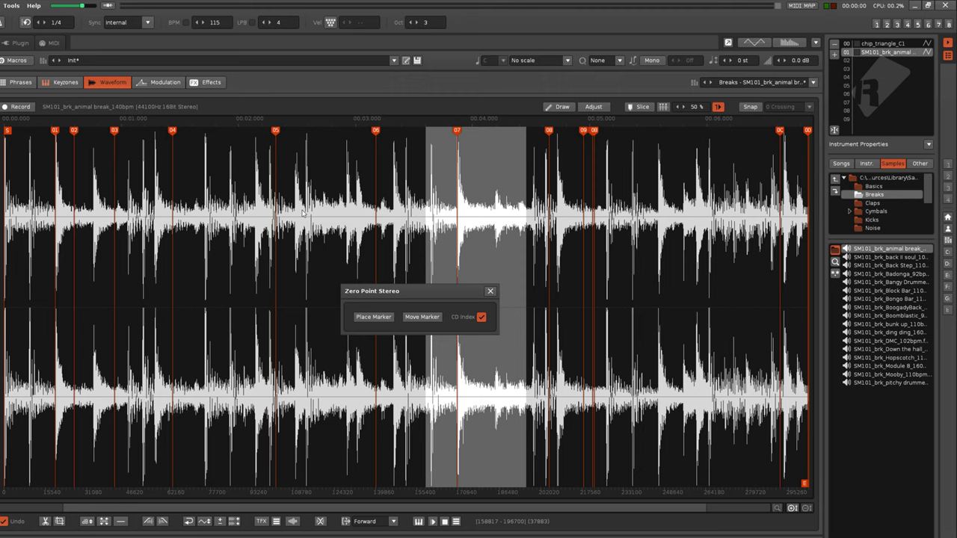
{"action": "left_click", "coordinate": [415, 321]}
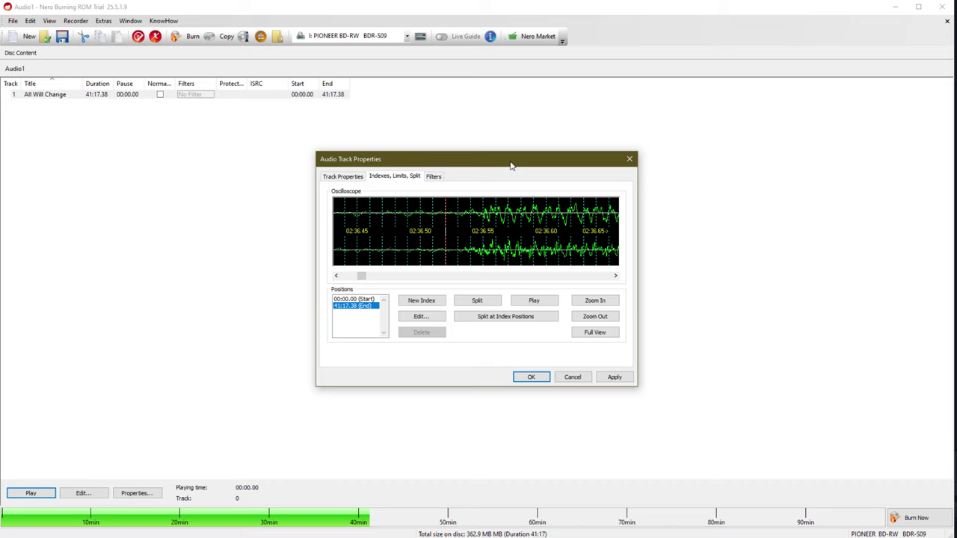
Add a new index and drag it to 02:36.52 in the waveform.
{"action": "left_click", "coordinate": [426, 300]}
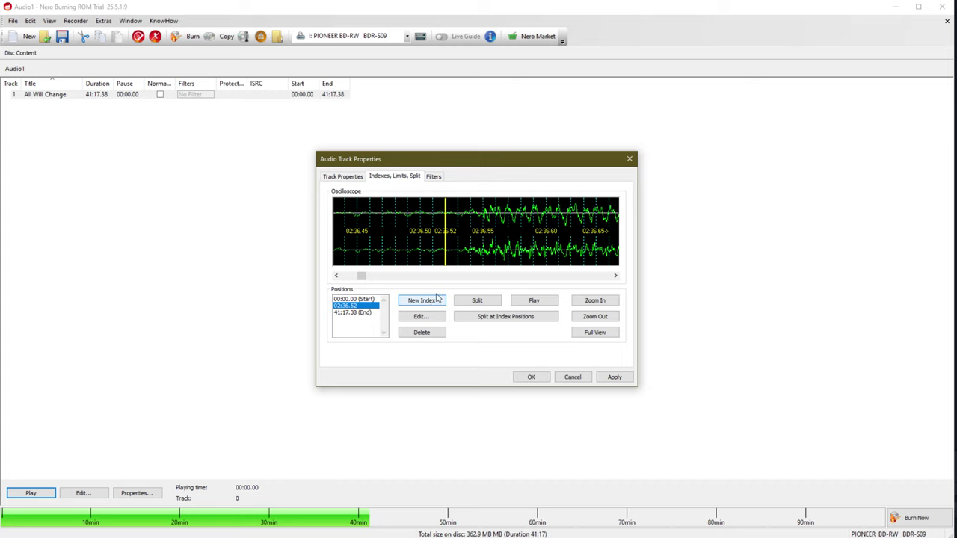
{"action": "left_click", "coordinate": [447, 255]}
{"action": "mouse_move", "coordinate": [447, 255]}
{"action": "left_mouse_down"}
{"action": "mouse_move", "coordinate": [486, 257]}
{"action": "mouse_move", "coordinate": [351, 253]}
{"action": "mouse_move", "coordinate": [471, 251]}
{"action": "mouse_move", "coordinate": [450, 253]}
{"action": "left_mouse_up"}
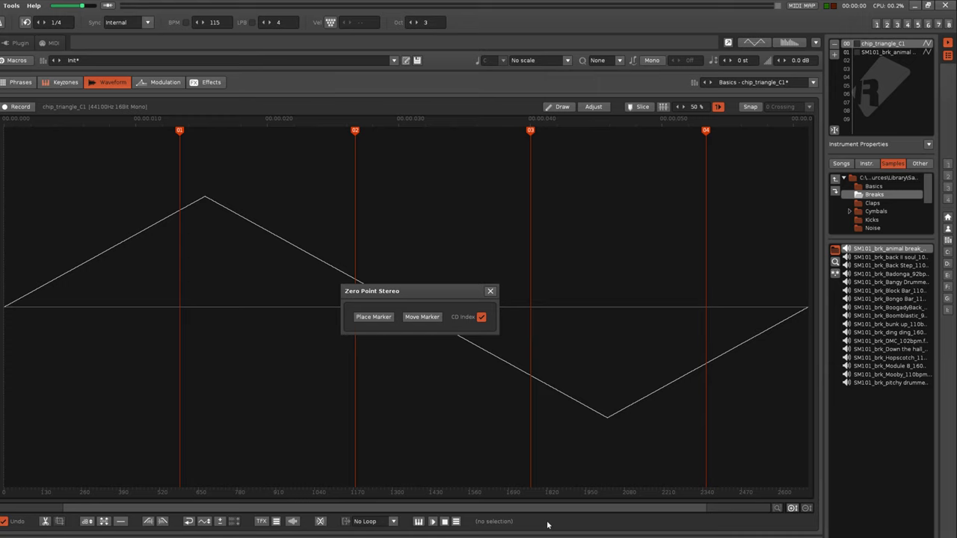
{"action": "scroll", "coordinate": [187, 493], "scroll_direction": "up", "scroll_amount": 10}
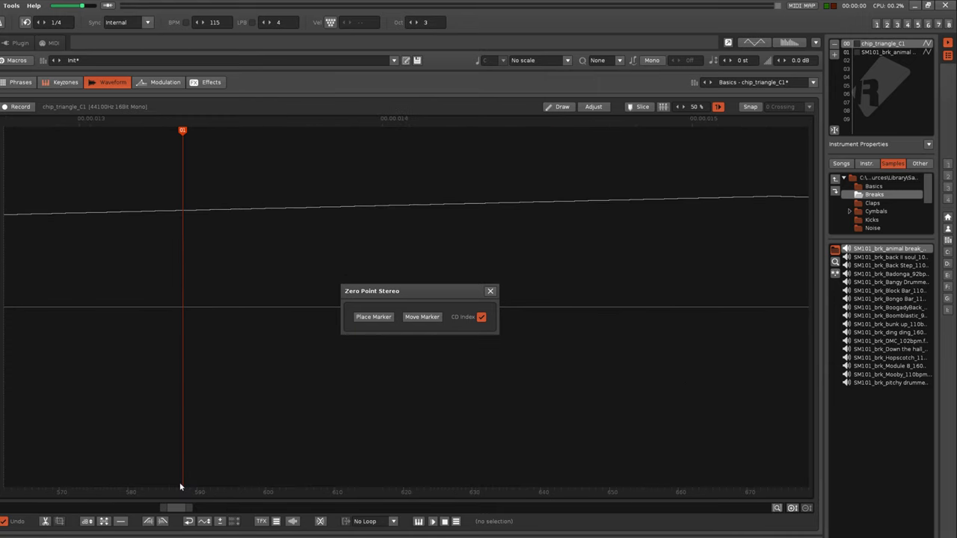
{"action": "scroll", "coordinate": [154, 494], "scroll_direction": "up", "scroll_amount": 3}
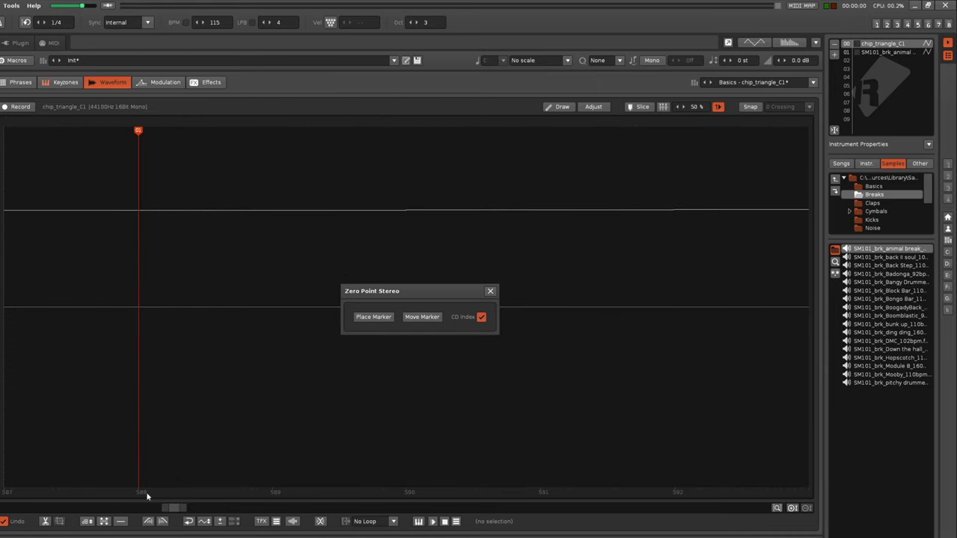
{"action": "scroll", "coordinate": [364, 430], "scroll_direction": "down", "scroll_amount": 8}
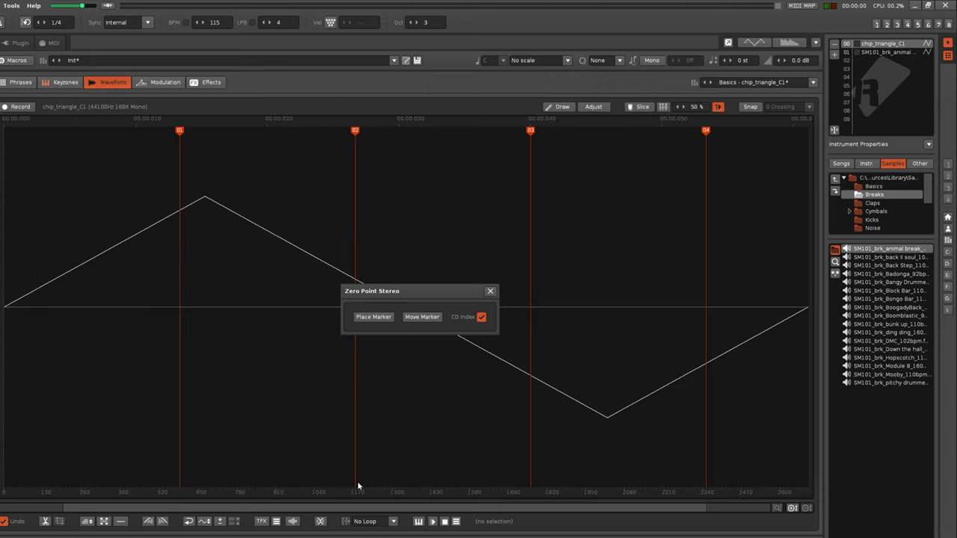
{"action": "scroll", "coordinate": [357, 483], "scroll_direction": "up", "scroll_amount": 4}
{"action": "scroll", "coordinate": [358, 483], "scroll_direction": "up", "scroll_amount": 6}
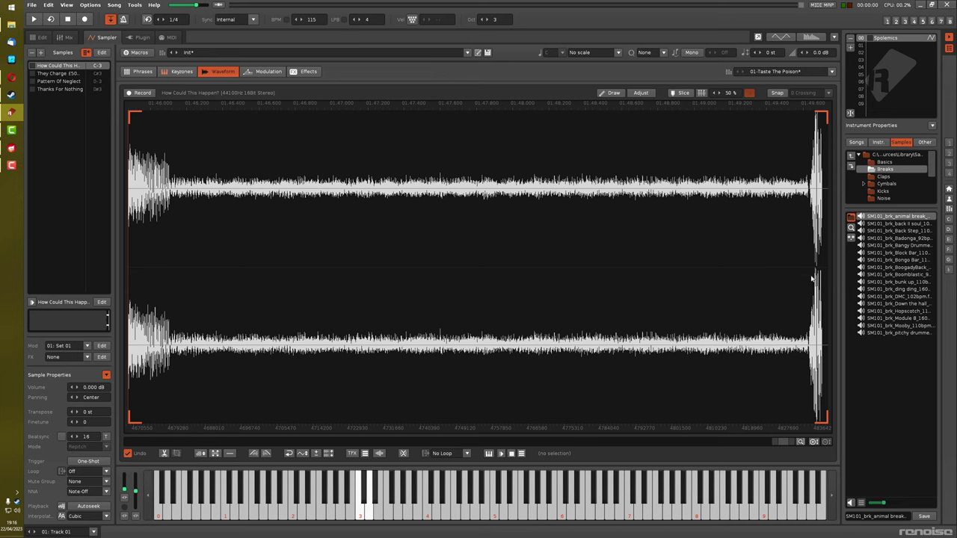
Step through the track samples down to Thanks For Nothing and play it.
{"action": "key", "text": "Down"}
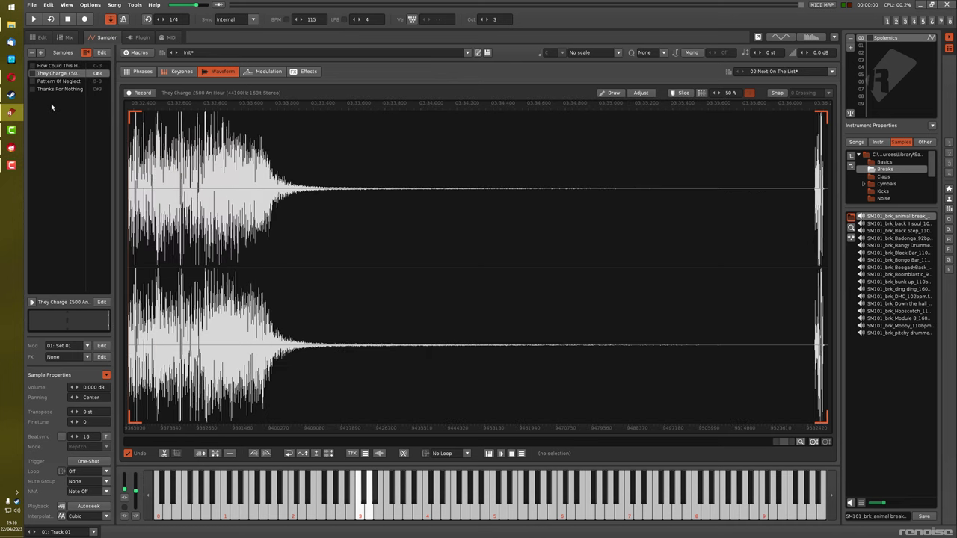
{"action": "key", "text": "Down"}
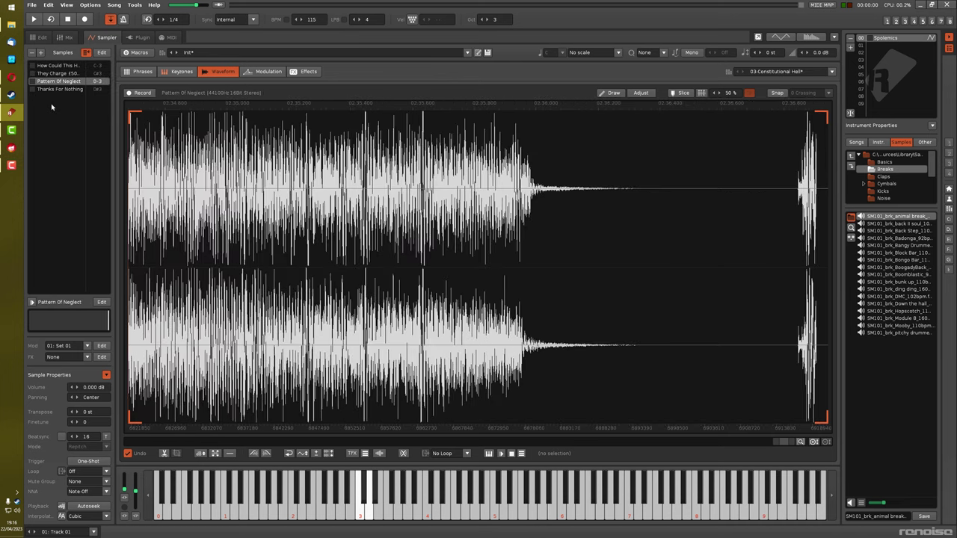
{"action": "key", "text": "Down"}
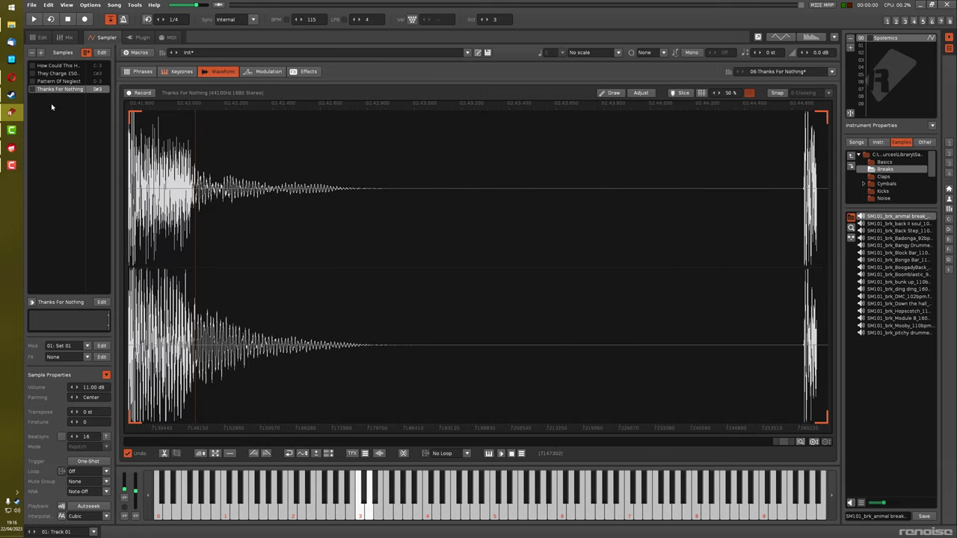
{"action": "key", "text": "q"}
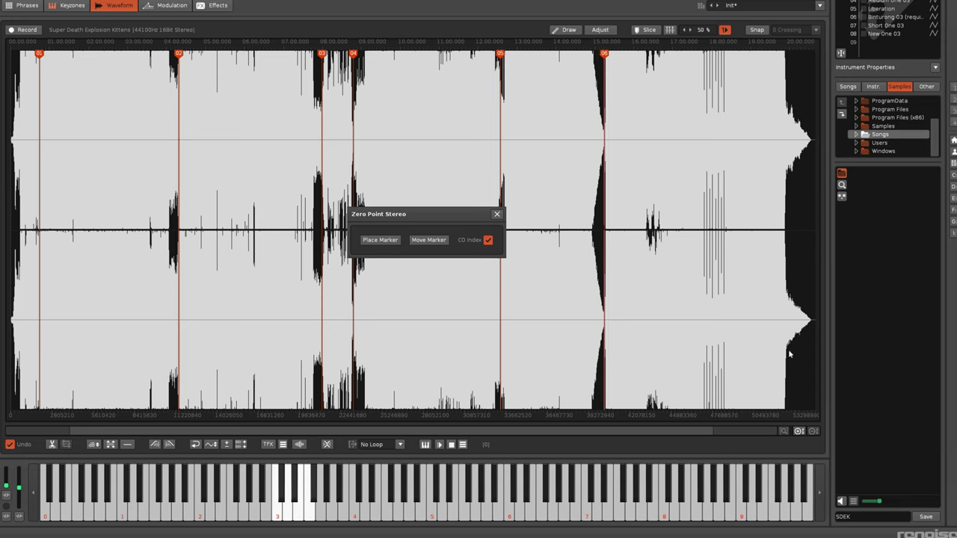
Save the marked Super Death Explosion Kittens sample as SDEK.wav in C:\Songs.
{"action": "left_click", "coordinate": [926, 517]}
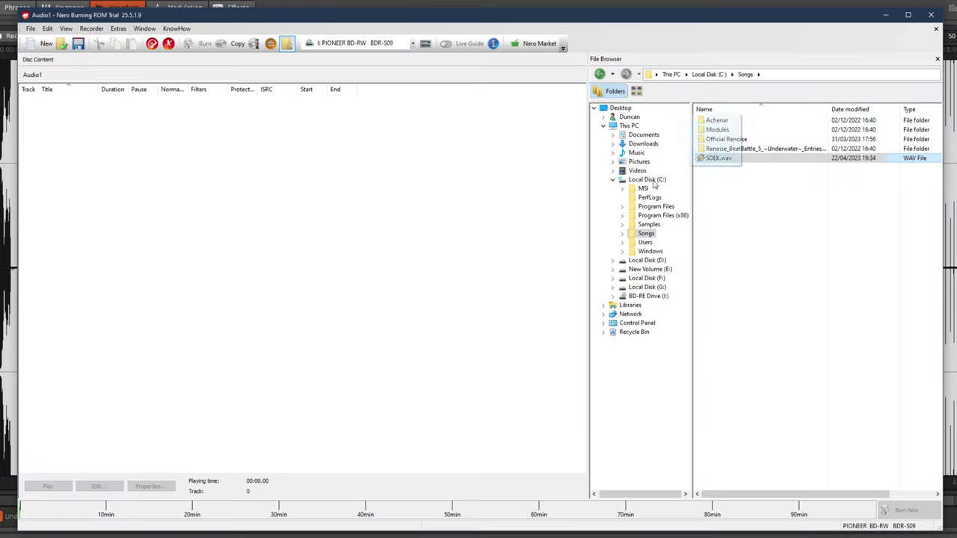
Add SDEK.wav as track 1 and review its index positions up to 15:14.67 in track Properties.
{"action": "left_click_drag", "start_coordinate": [655, 185], "coordinate": [296, 180]}
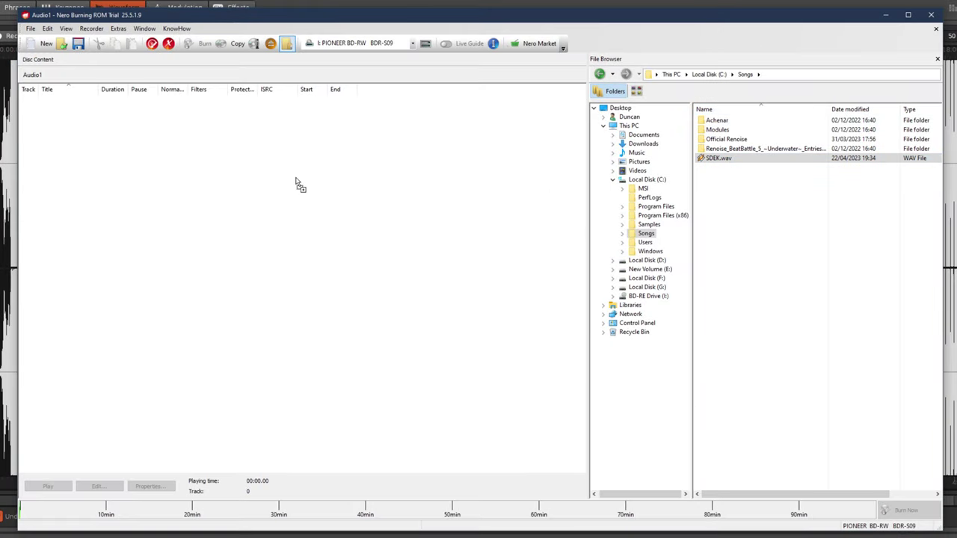
{"action": "left_click", "coordinate": [118, 103]}
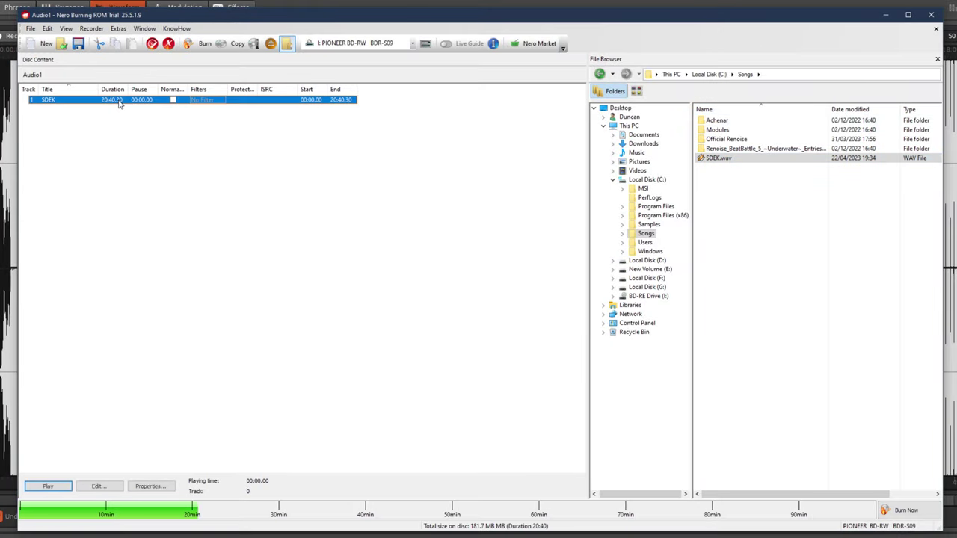
{"action": "right_click", "coordinate": [119, 101]}
{"action": "left_click", "coordinate": [157, 231]}
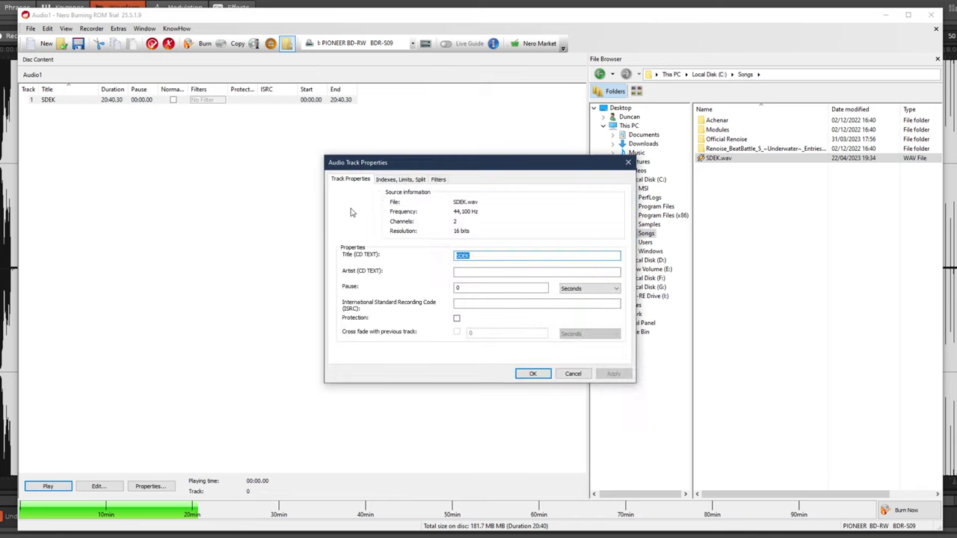
{"action": "left_click", "coordinate": [400, 180]}
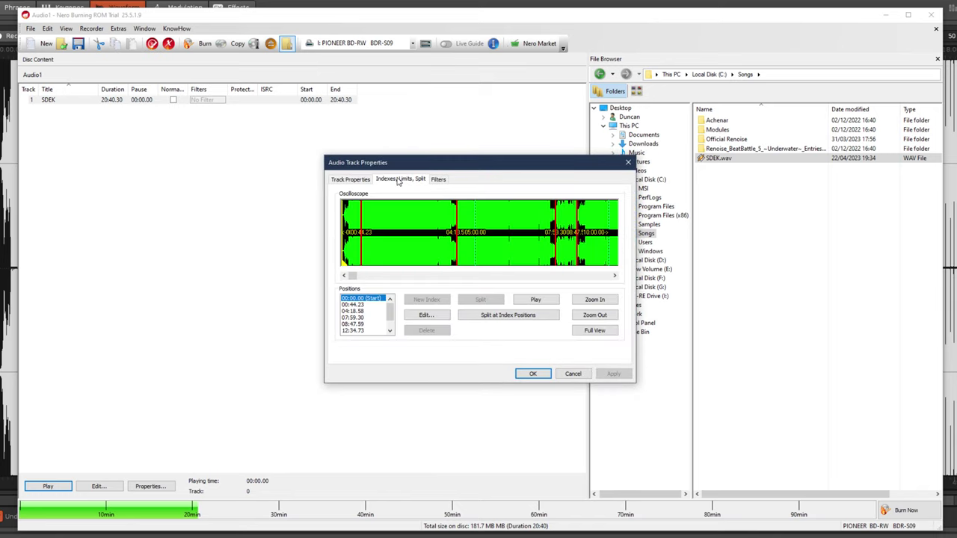
{"action": "left_click_drag", "start_coordinate": [352, 276], "coordinate": [635, 296]}
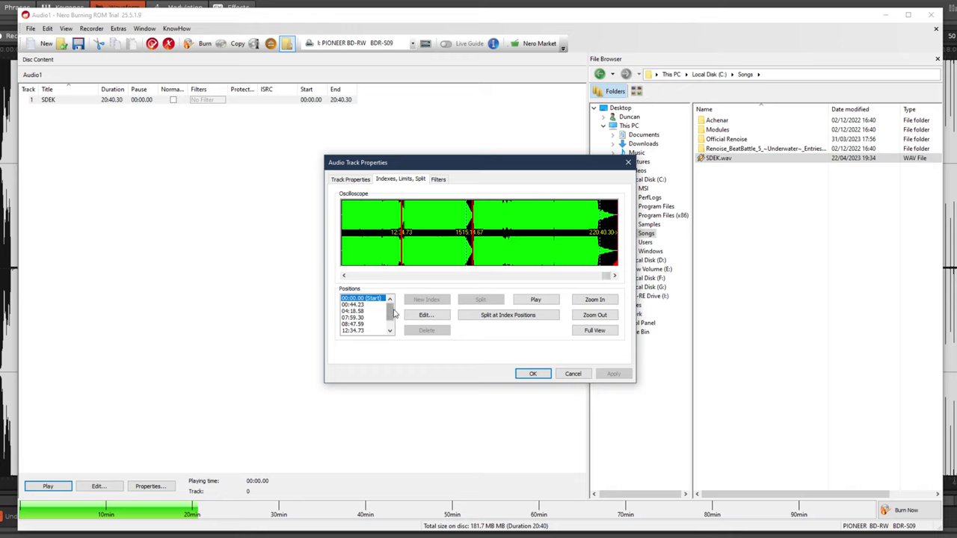
{"action": "left_click_drag", "start_coordinate": [389, 308], "coordinate": [396, 340]}
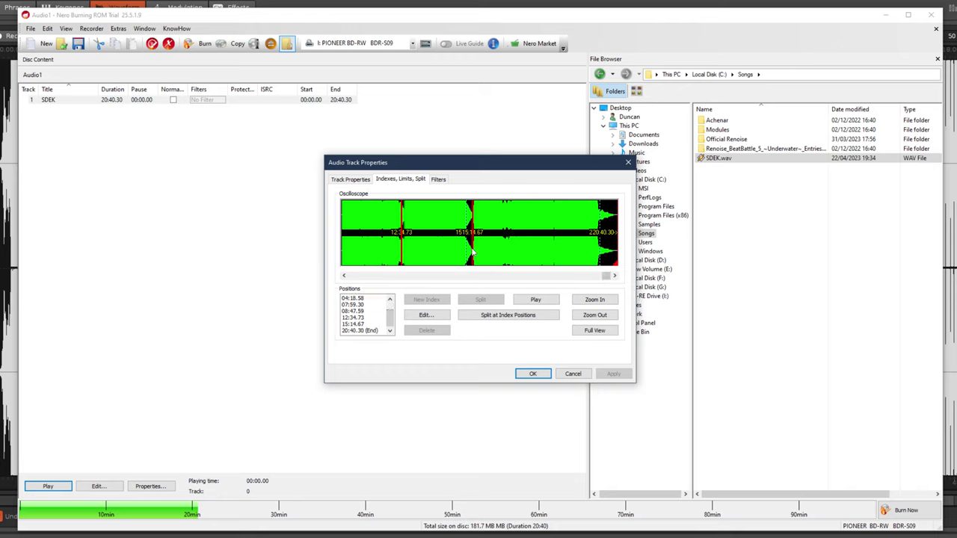